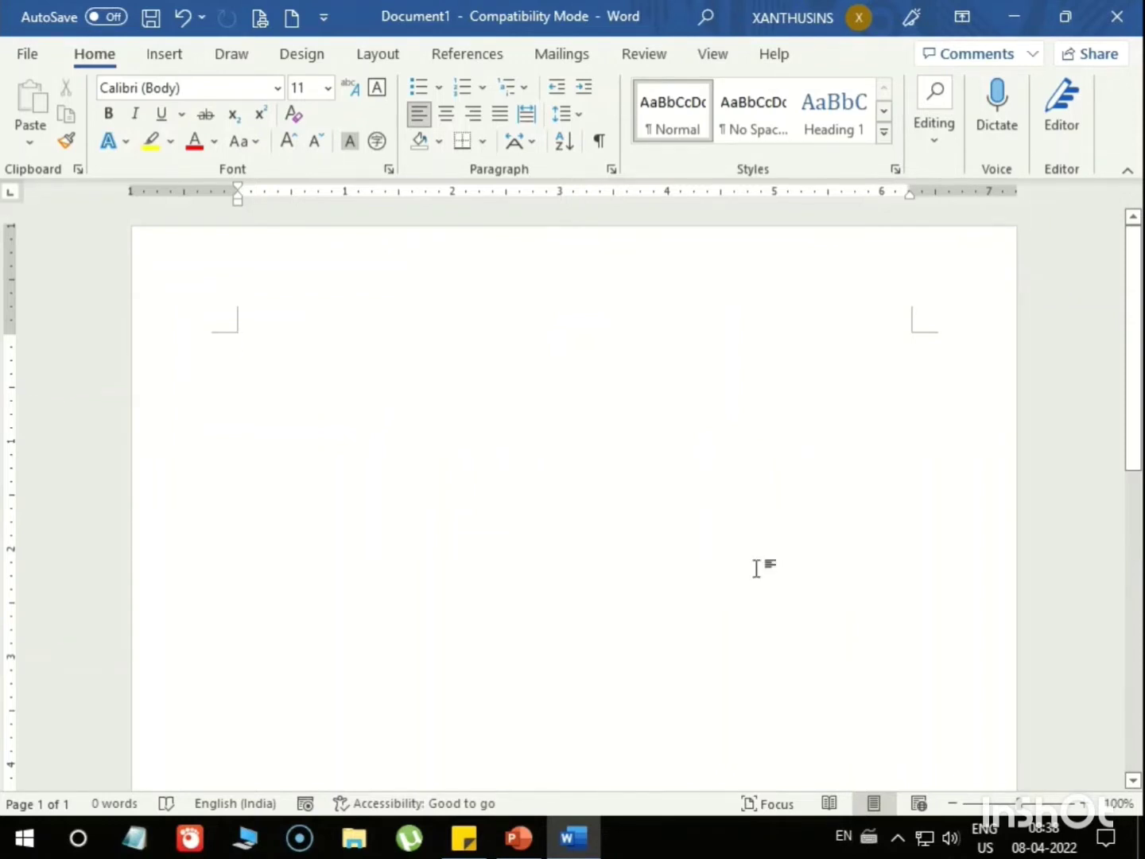
Step: Draw a rectangle shape about 5 in wide and 3 in high near the top of the page
click(176, 52)
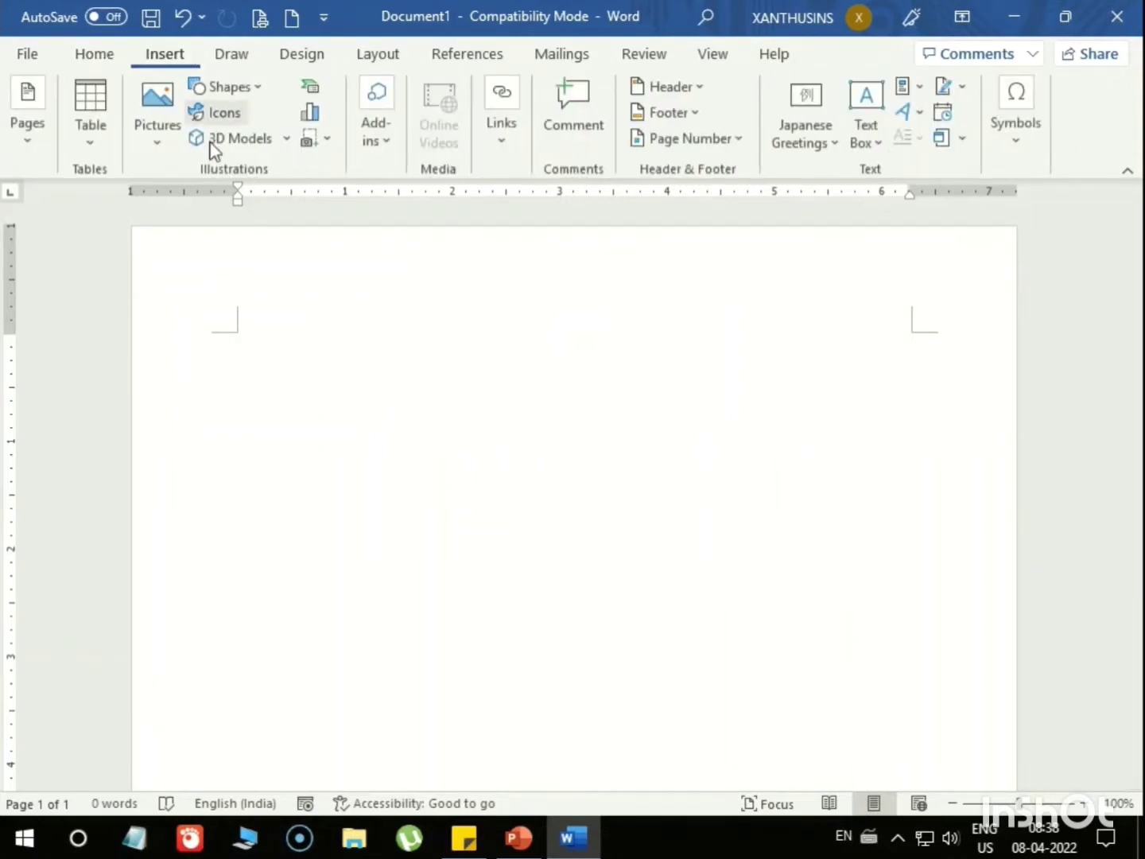
click(262, 94)
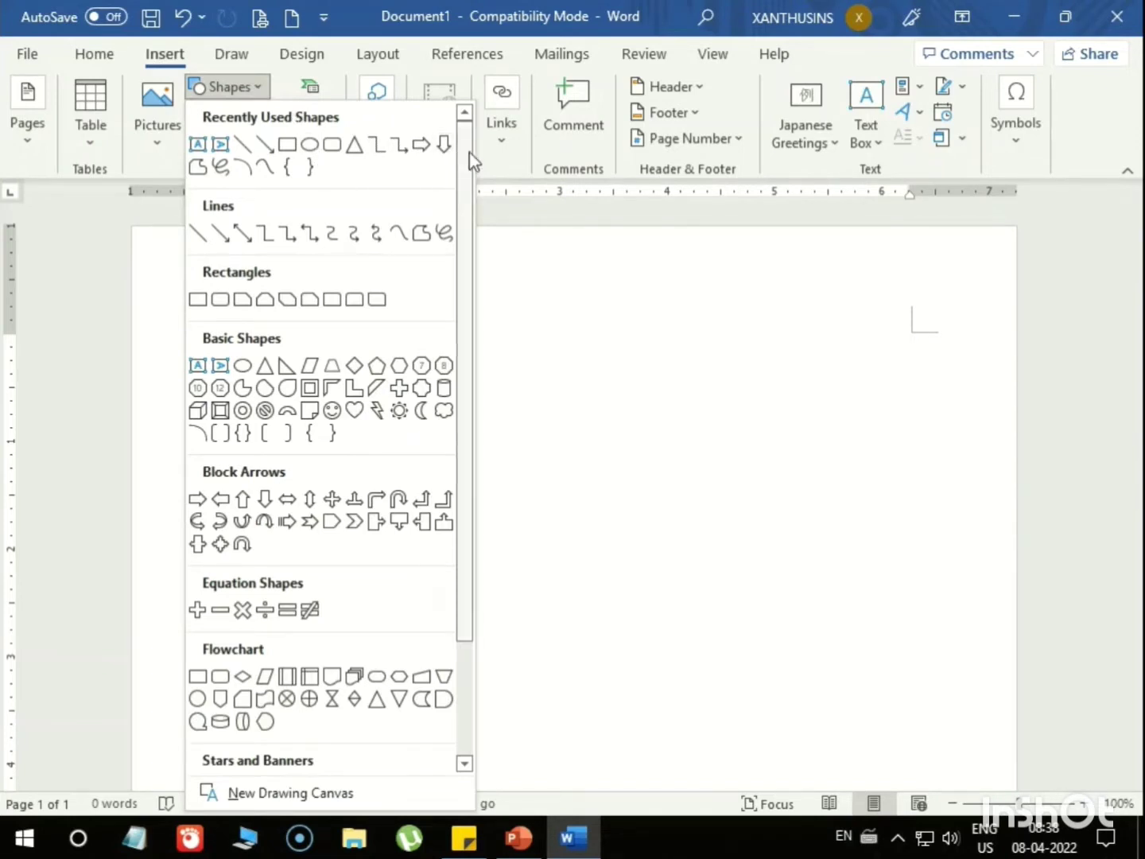
mouse_move(465, 175)
mouse_down()
mouse_move(465, 350)
mouse_move(479, 155)
mouse_up()
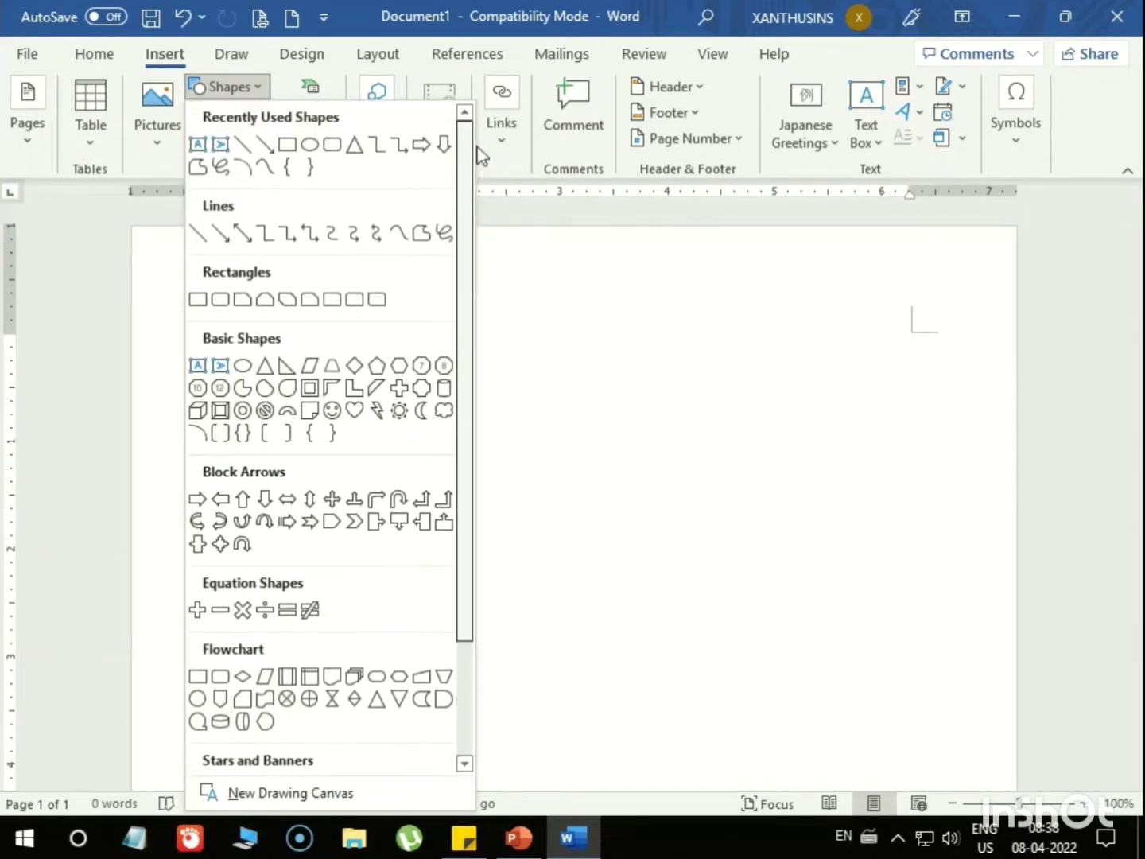
click(198, 301)
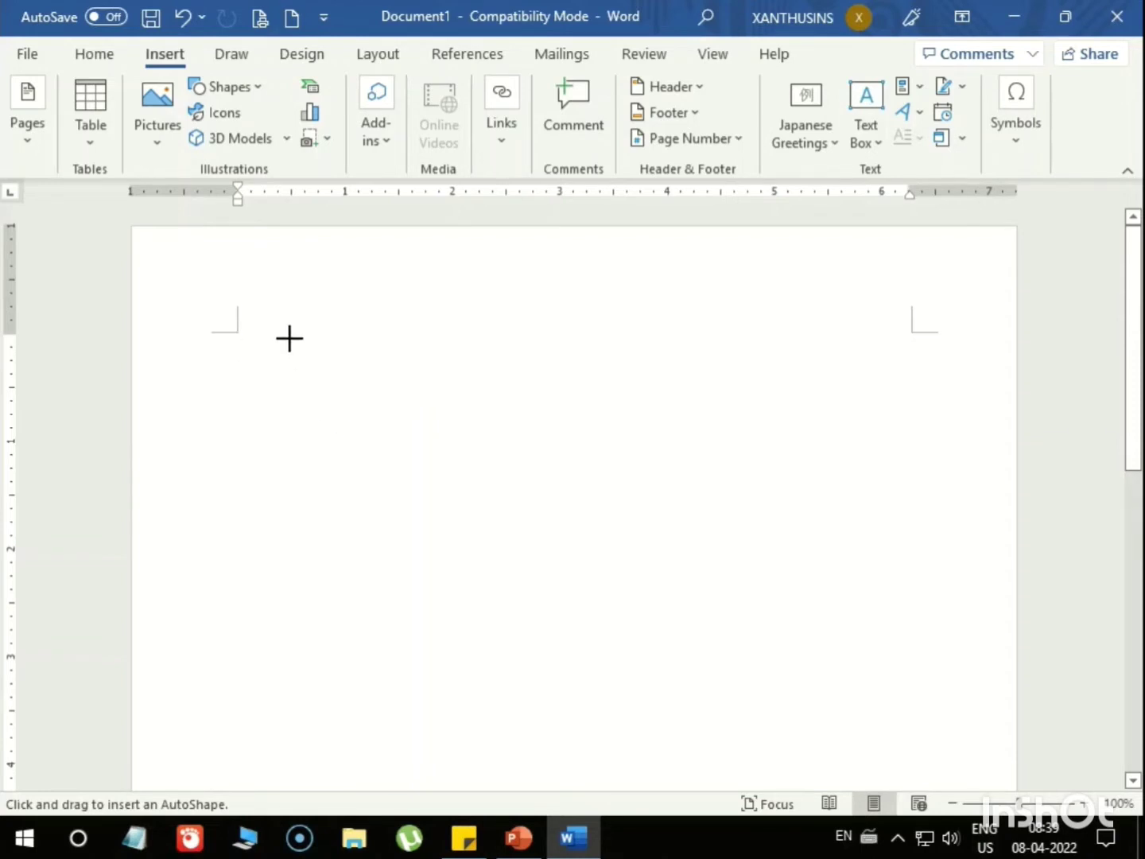
drag(294, 337, 840, 656)
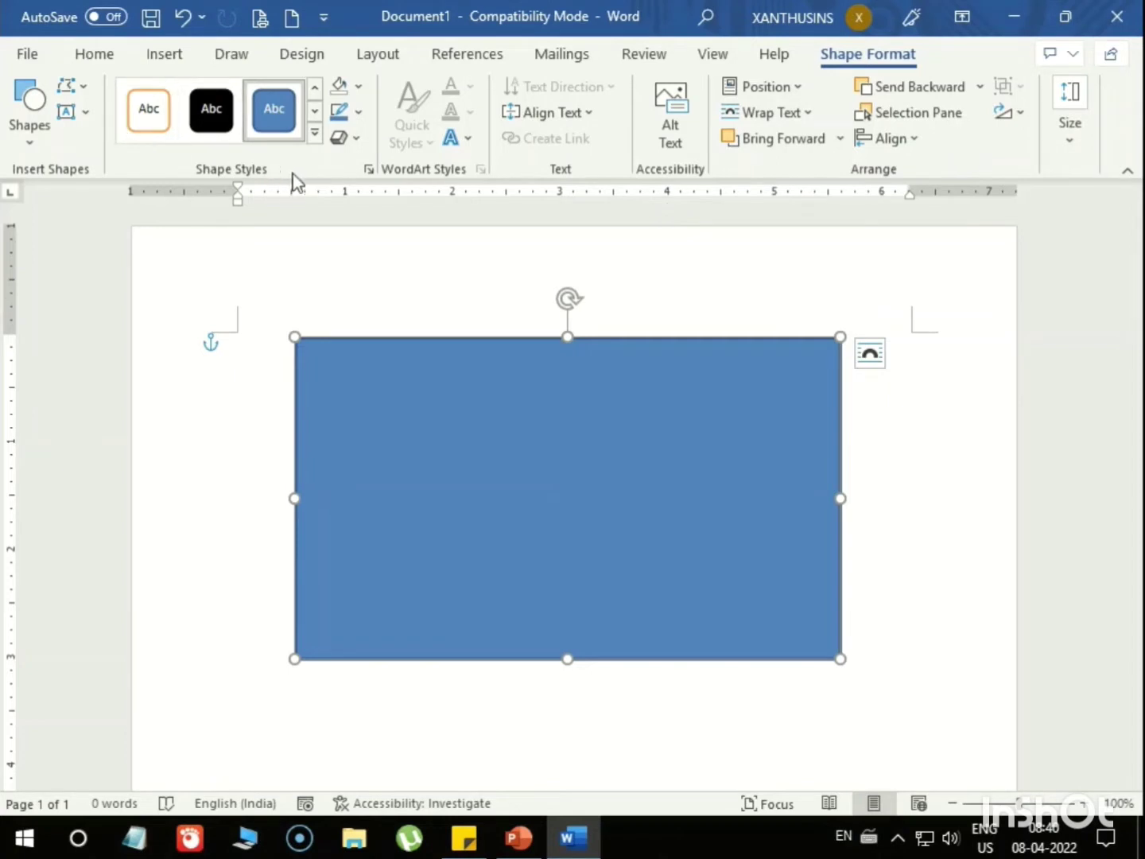
Step: Try the white orange-outlined and solid black styles on the rectangle, and apply the light orange gradient theme style
click(157, 124)
click(211, 130)
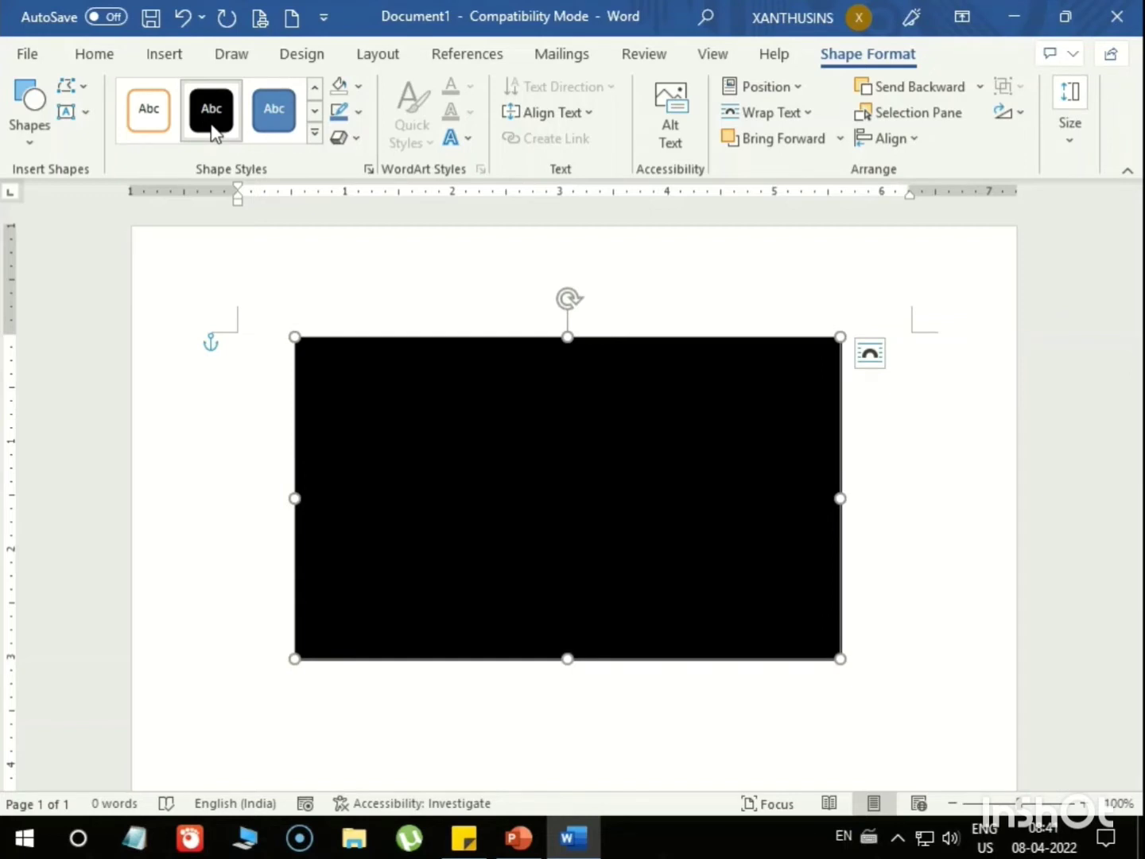
click(316, 139)
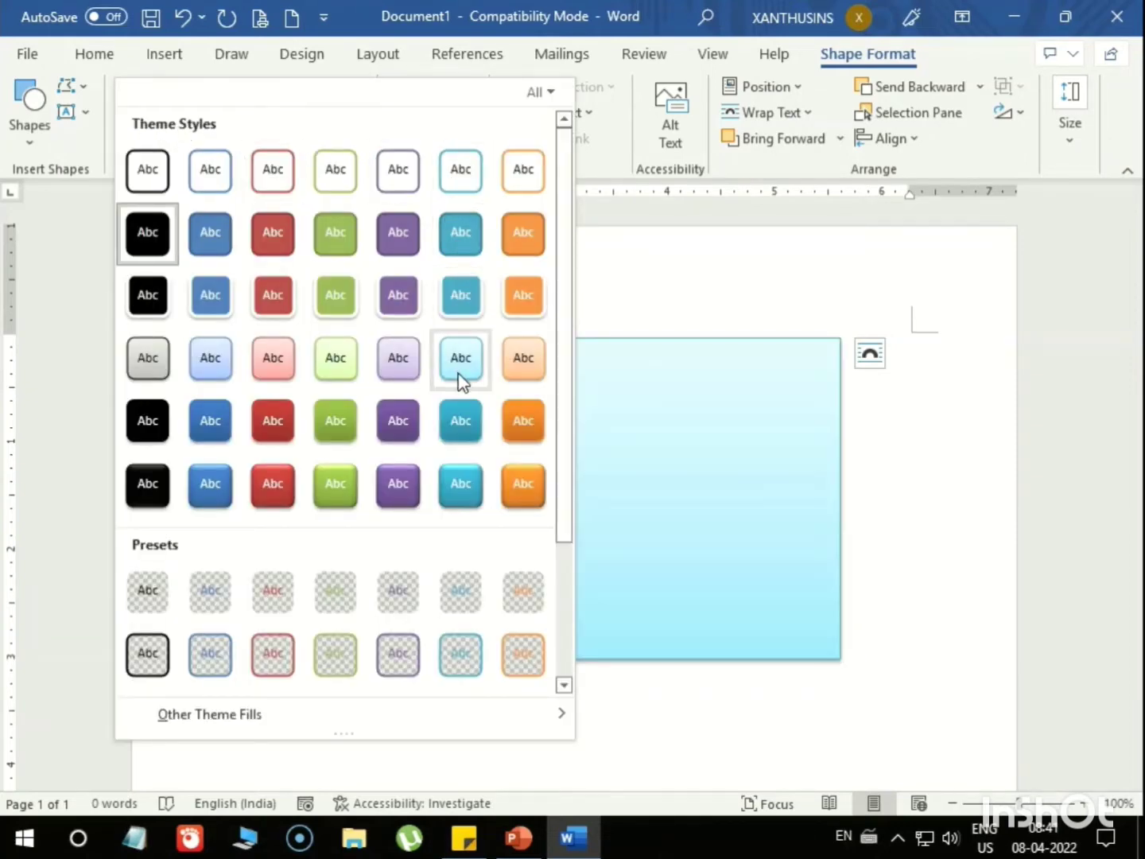
click(528, 362)
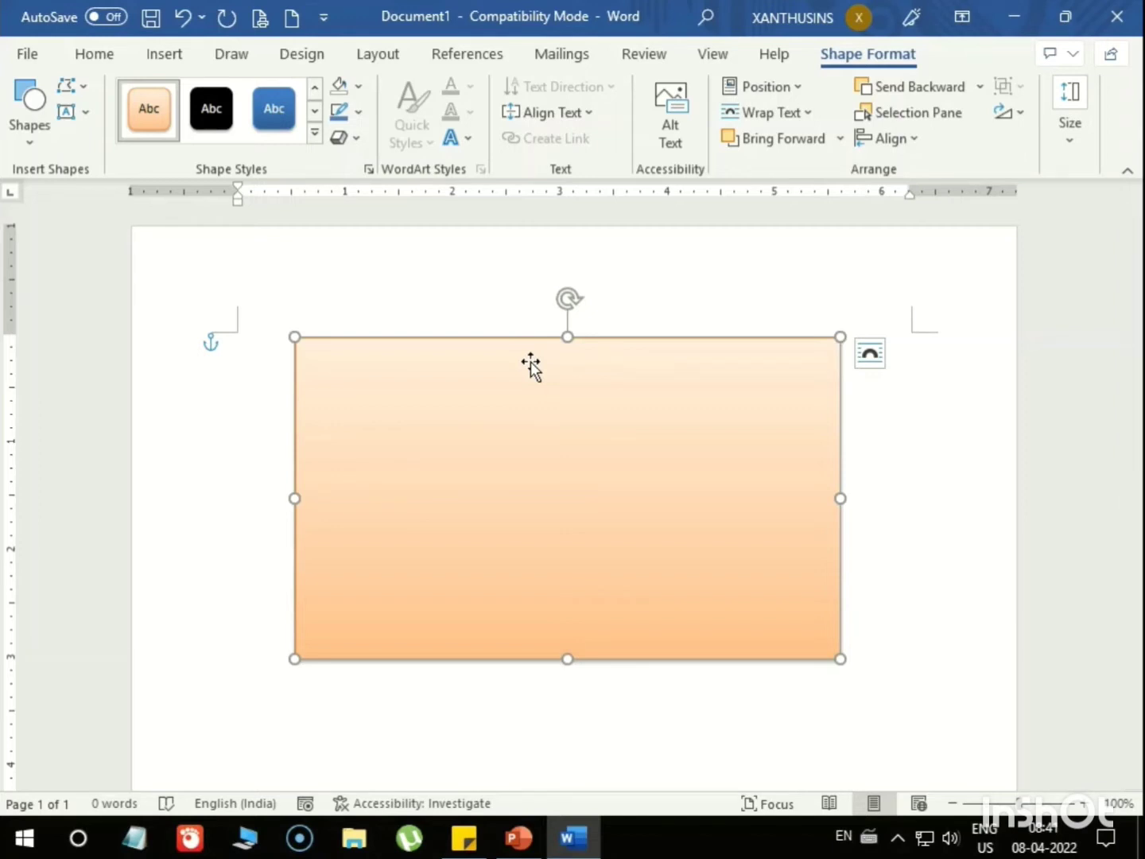
Step: Fill the rectangle with a light green theme color, and replace it with the custom blue #77D1ED
click(358, 90)
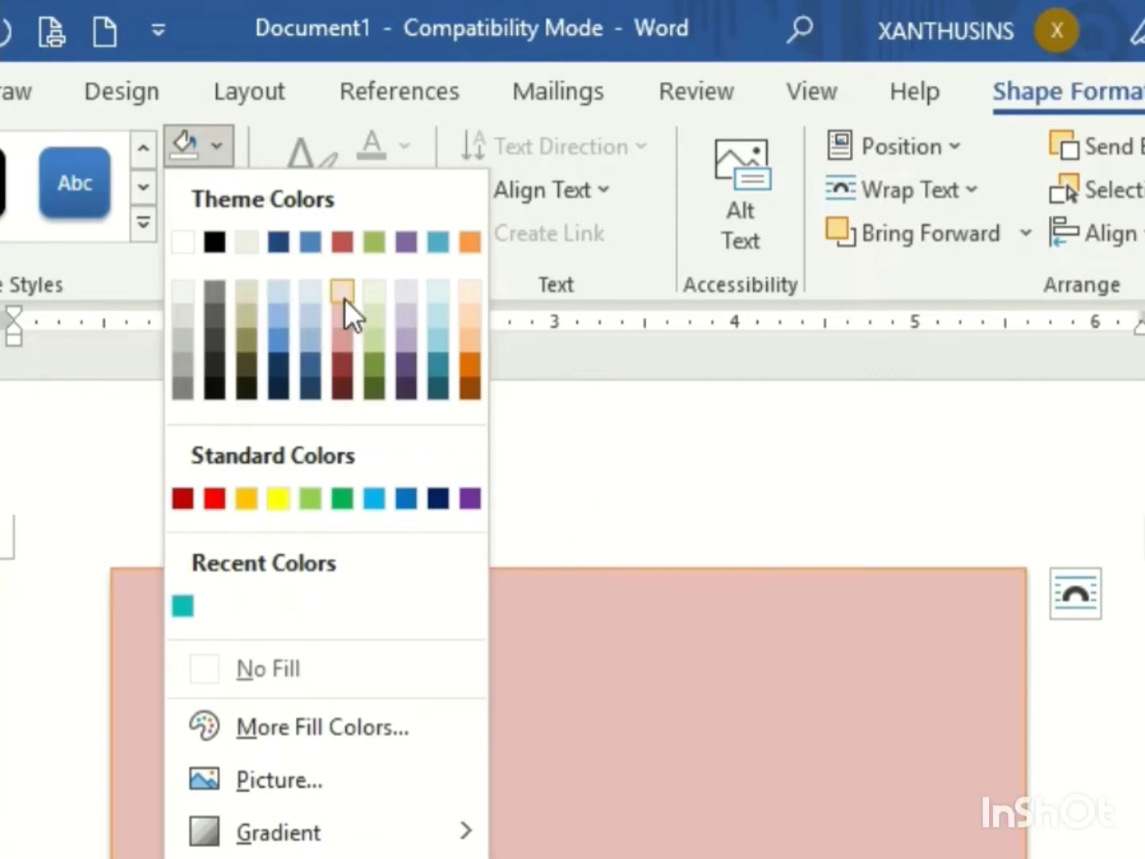
click(372, 343)
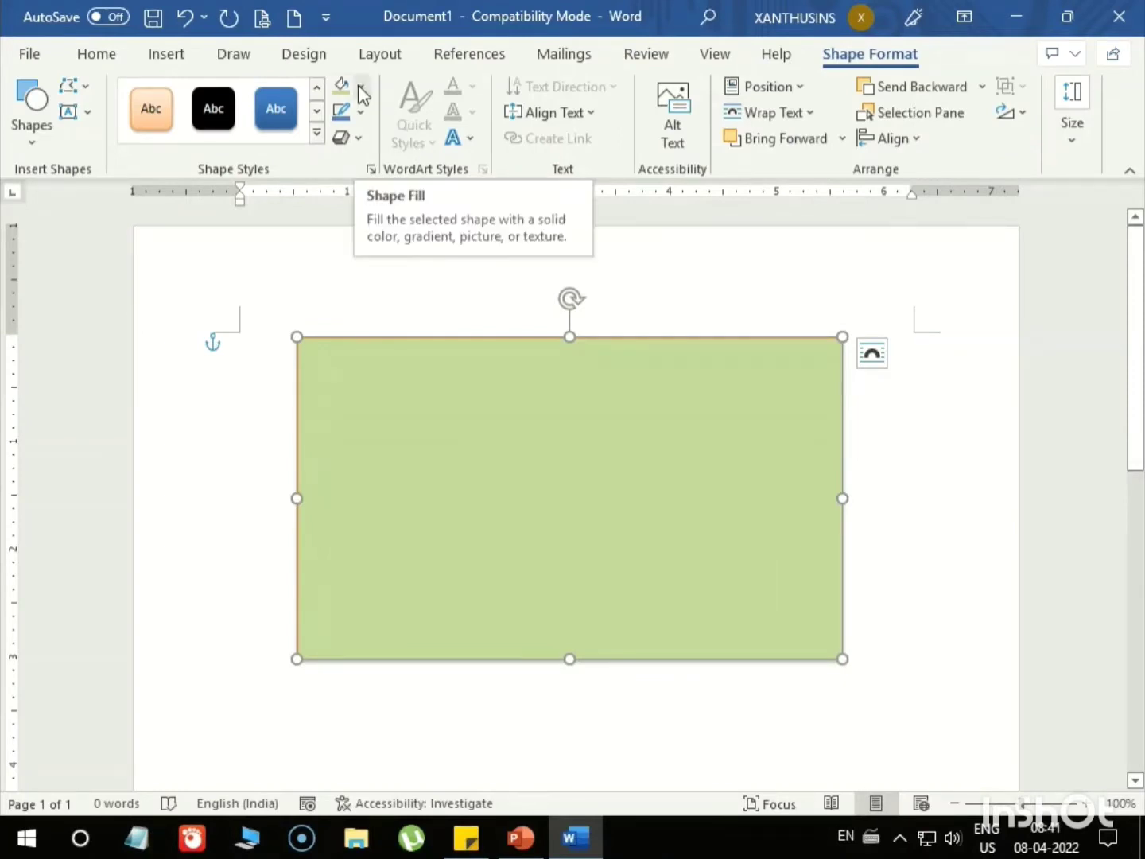
click(362, 91)
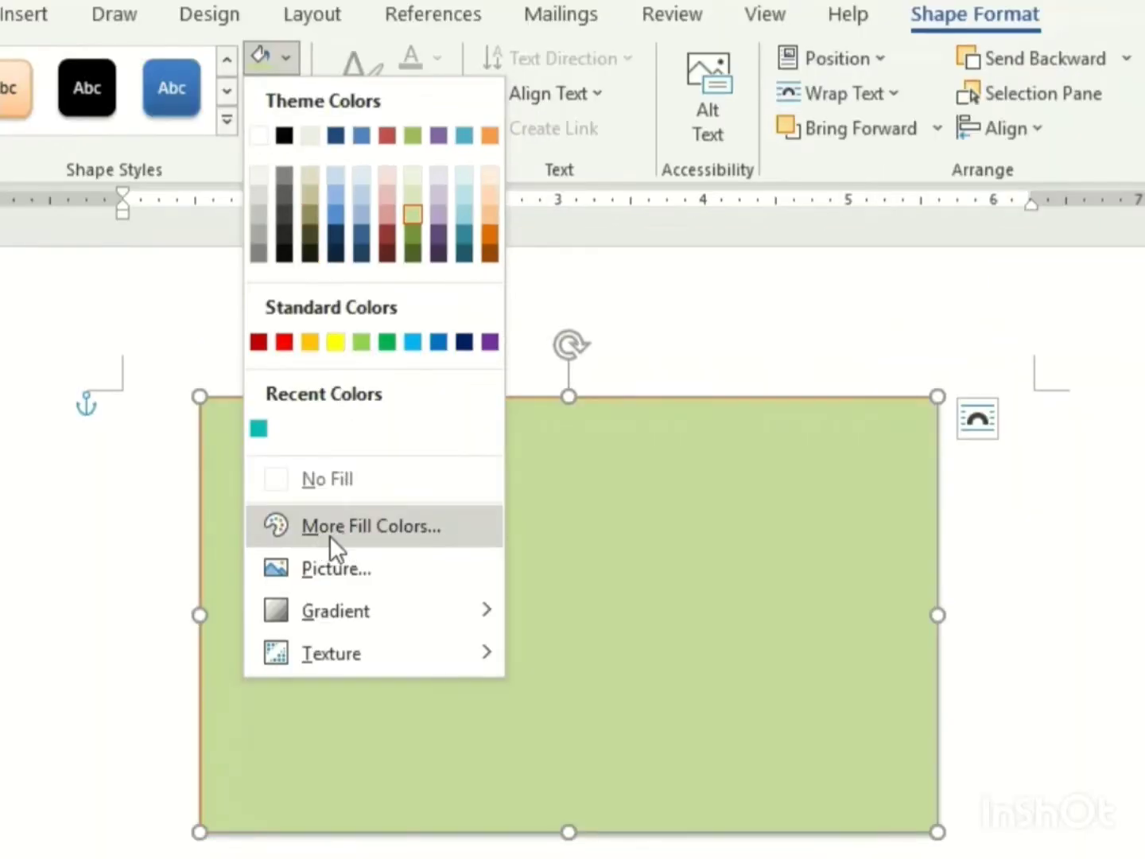
click(356, 538)
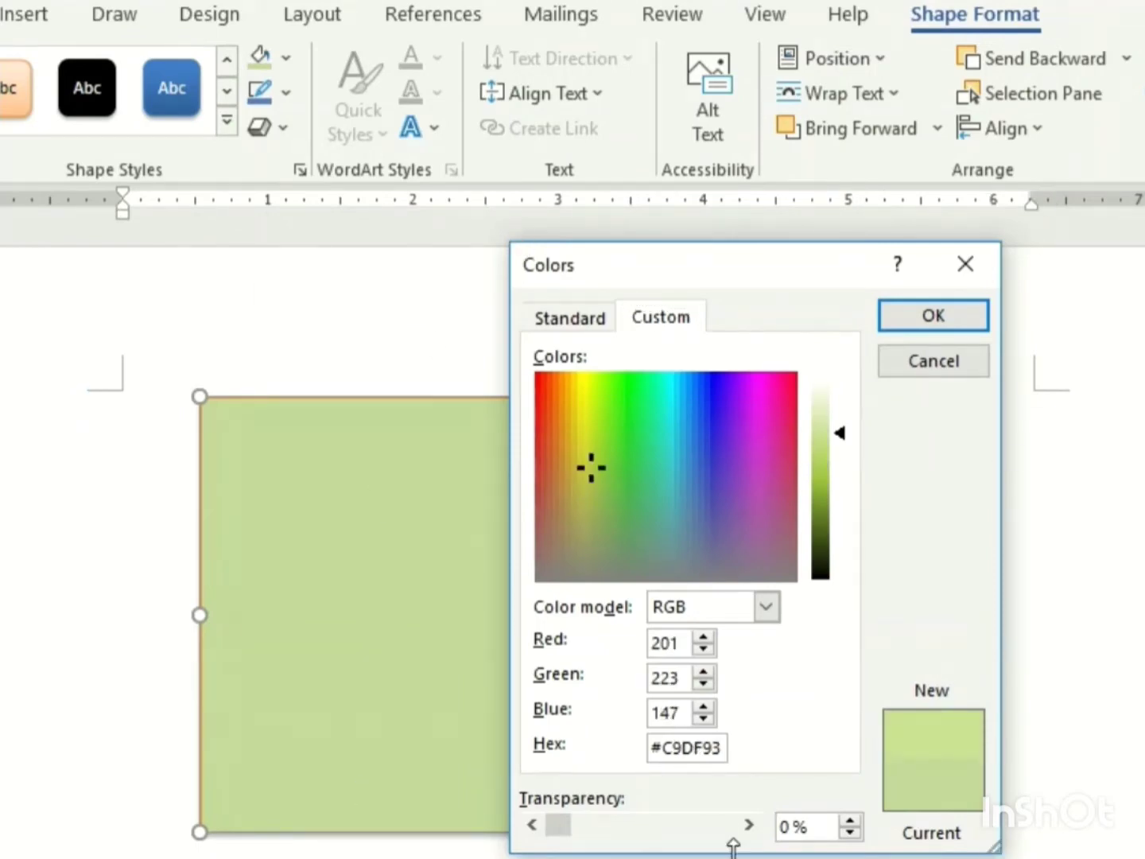
click(570, 318)
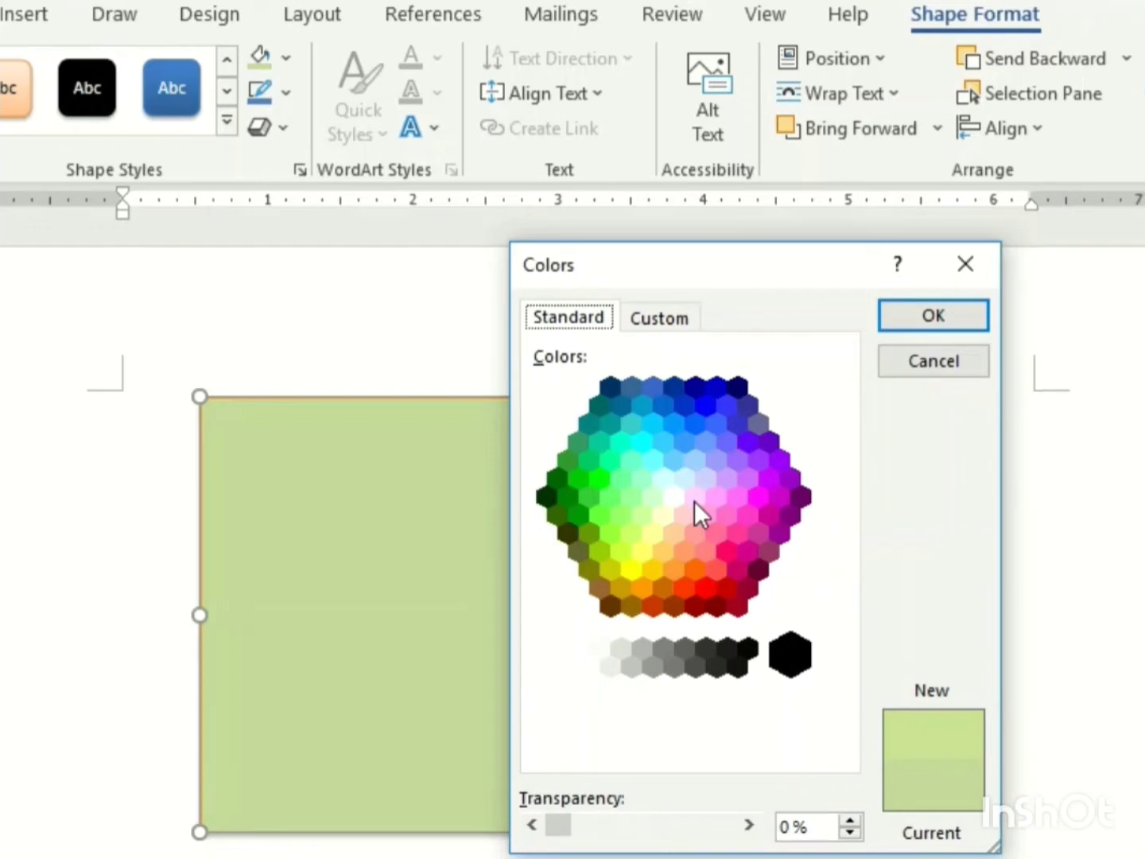
click(668, 320)
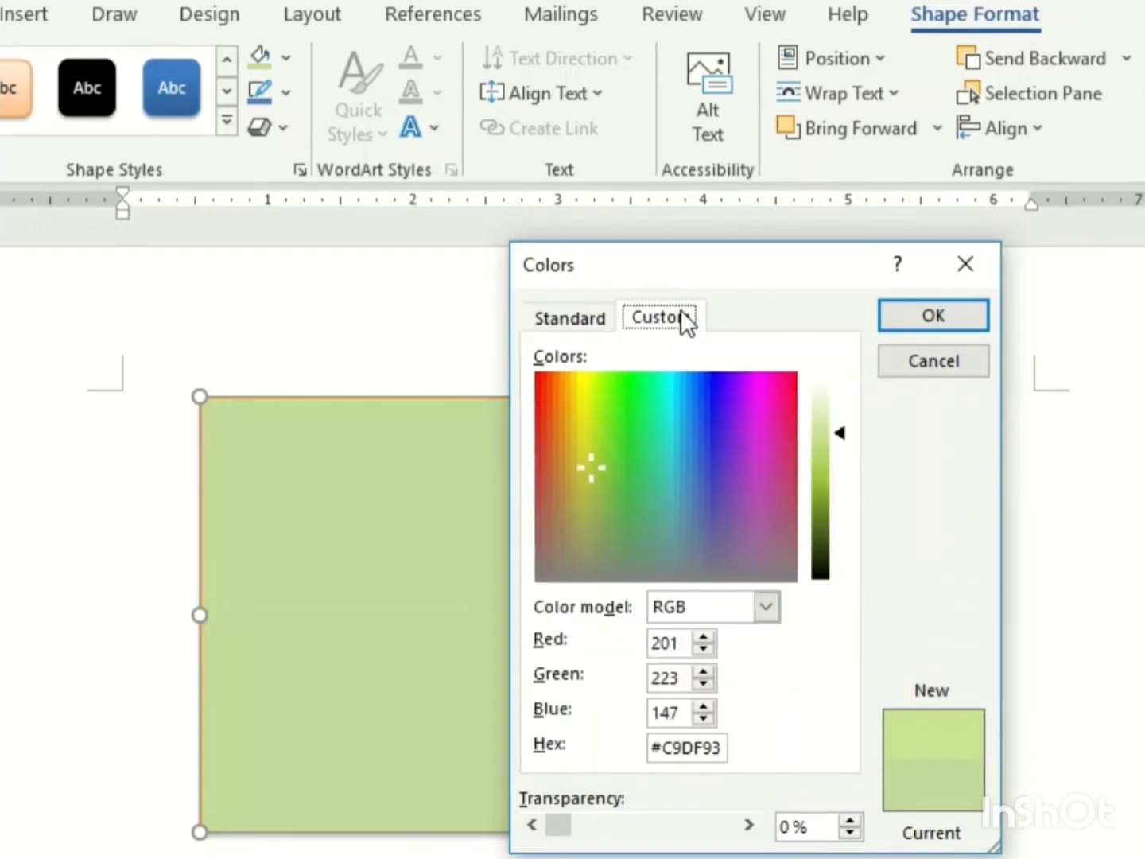
click(675, 422)
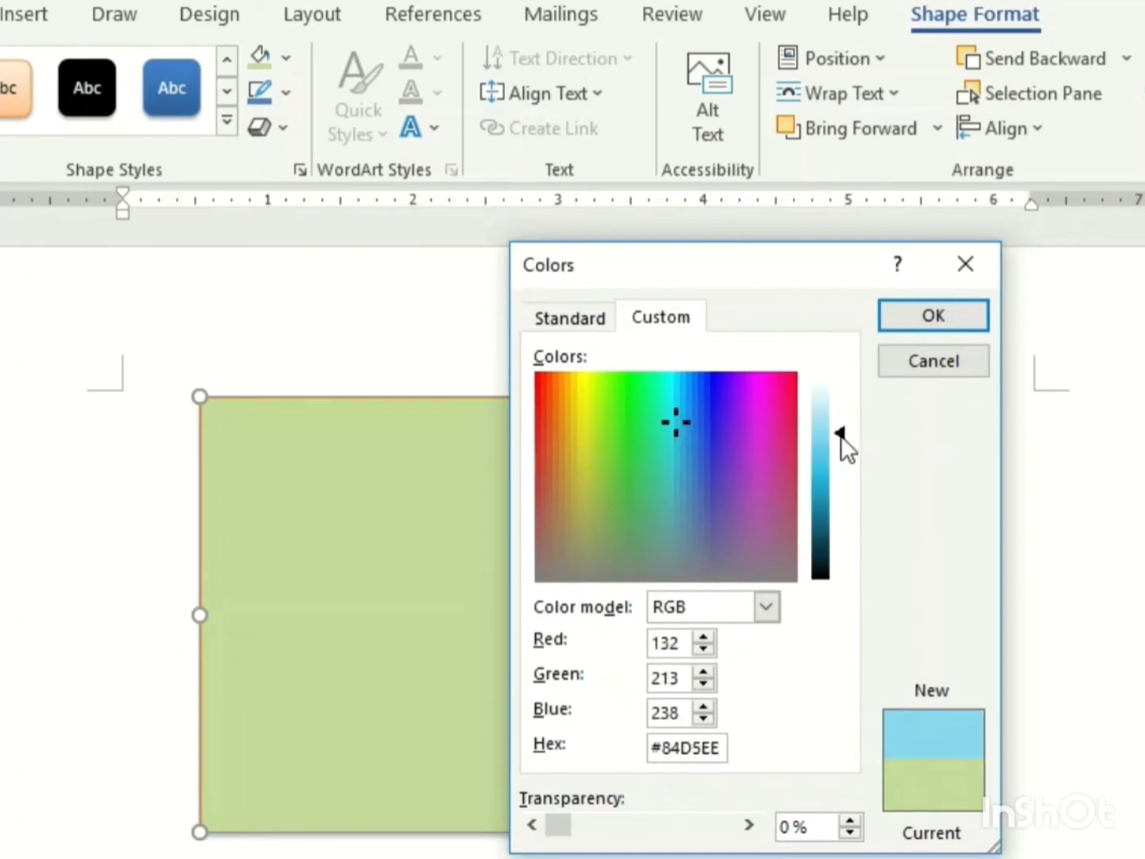
mouse_move(841, 435)
mouse_down()
mouse_move(840, 408)
mouse_move(827, 486)
mouse_move(827, 438)
mouse_up()
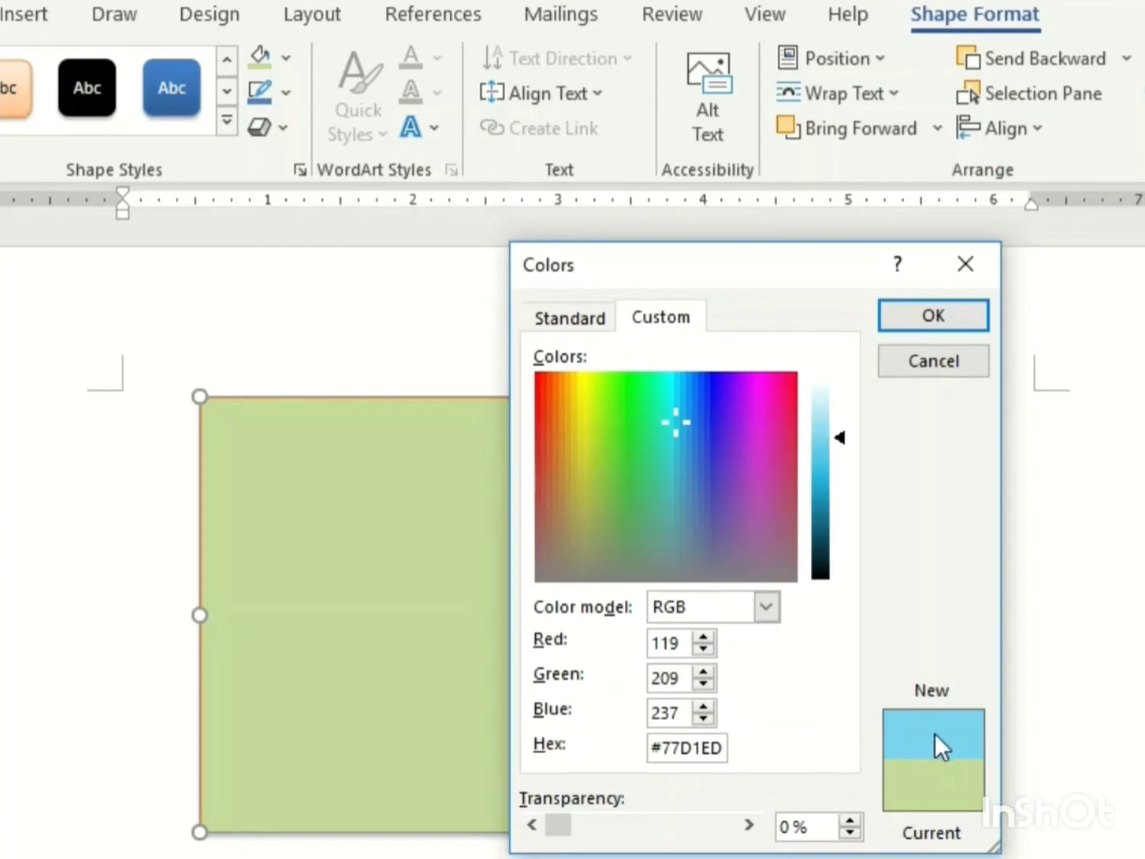
click(933, 316)
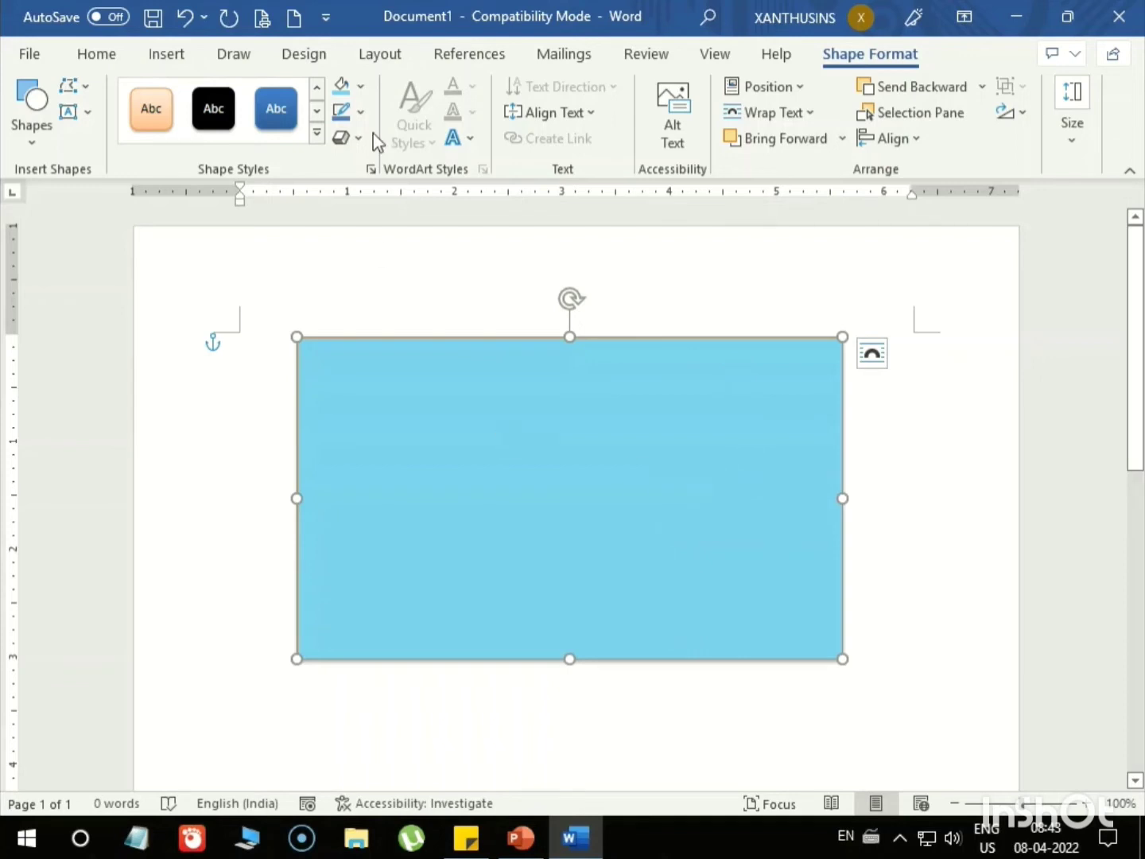
Step: Set the rectangle to No Fill, and fill it with the picture file insta from the Pictures folder
click(361, 85)
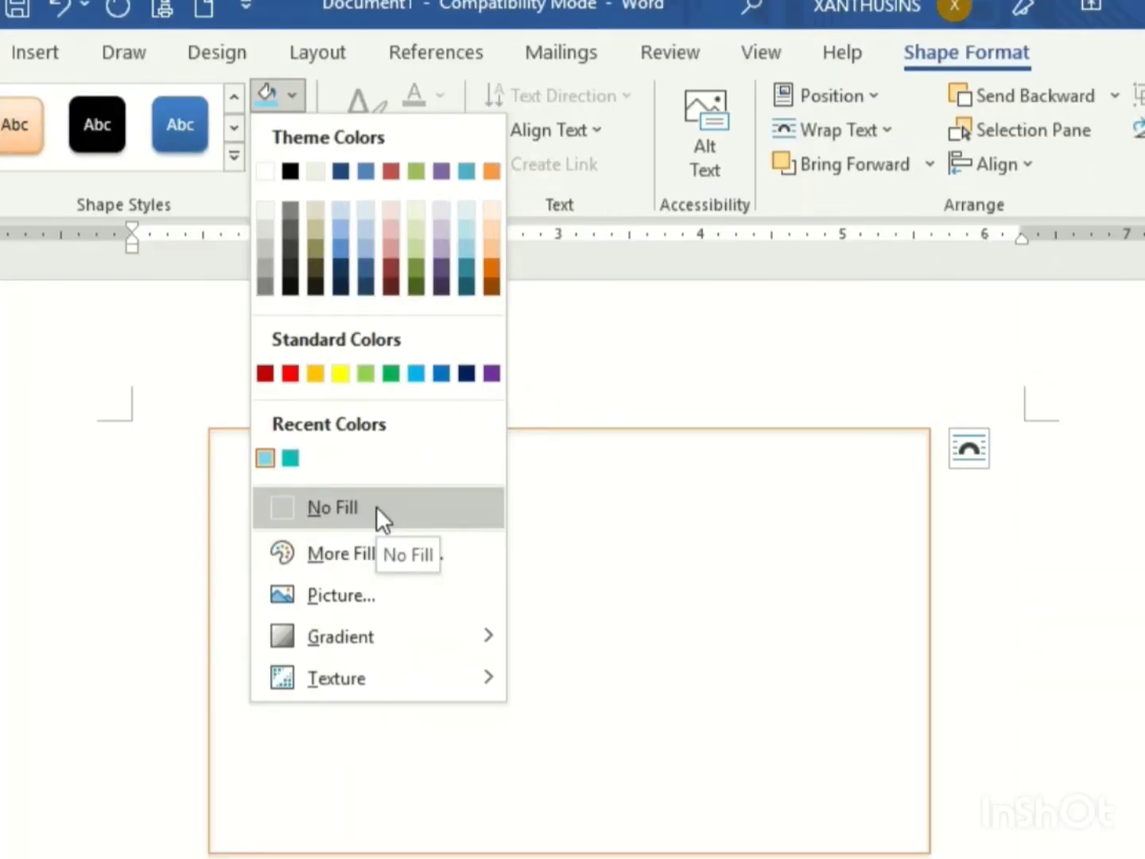
click(375, 506)
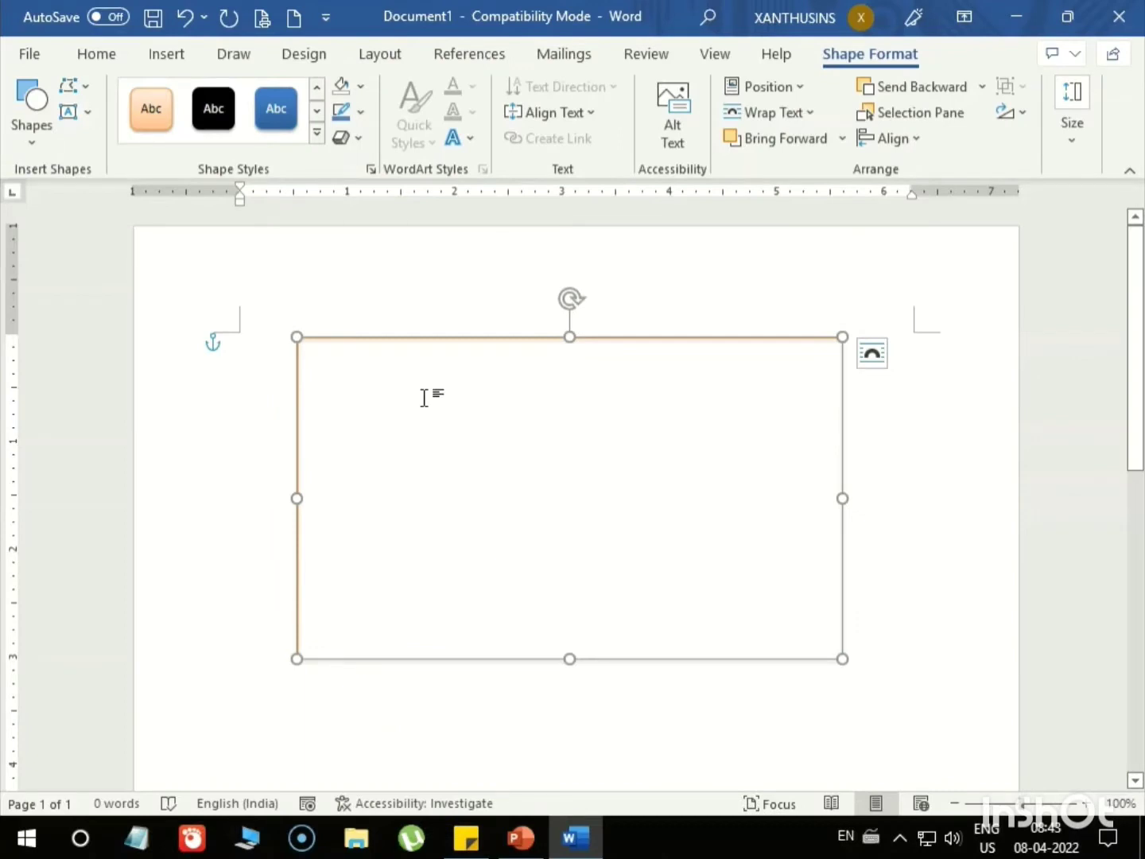
click(360, 86)
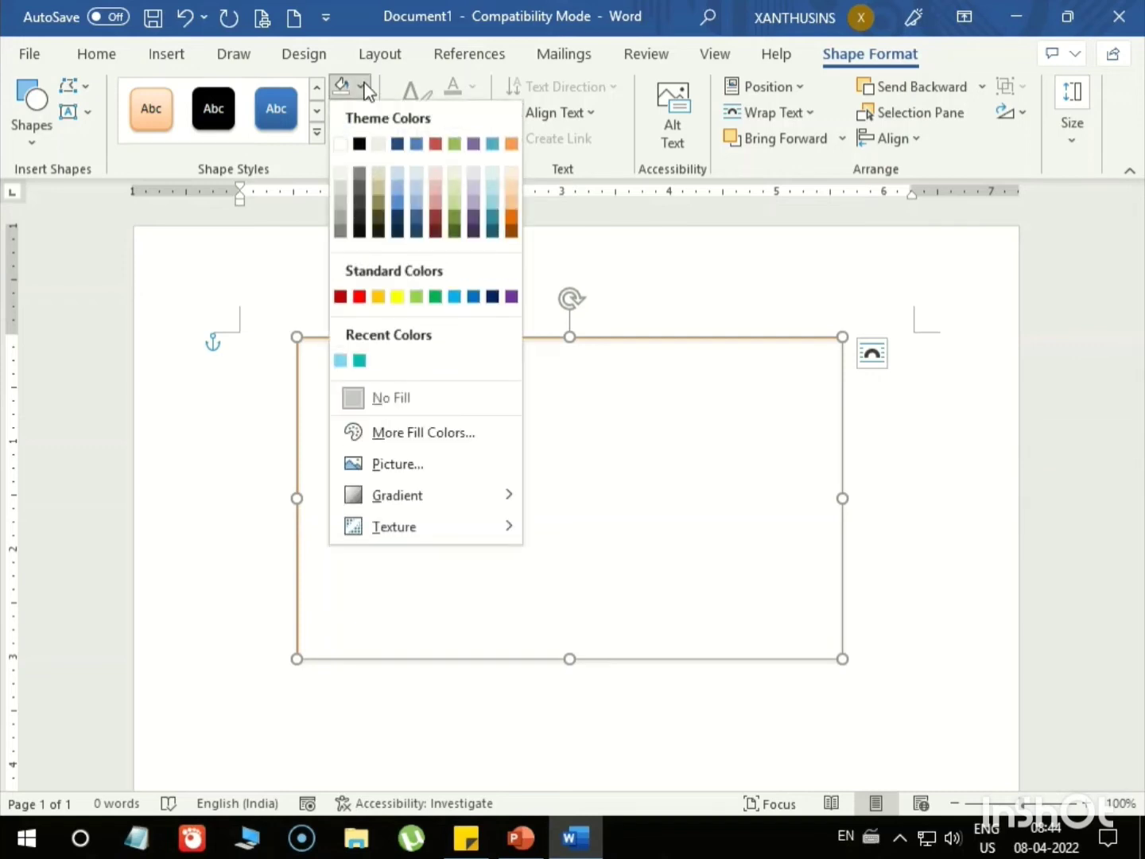
click(414, 465)
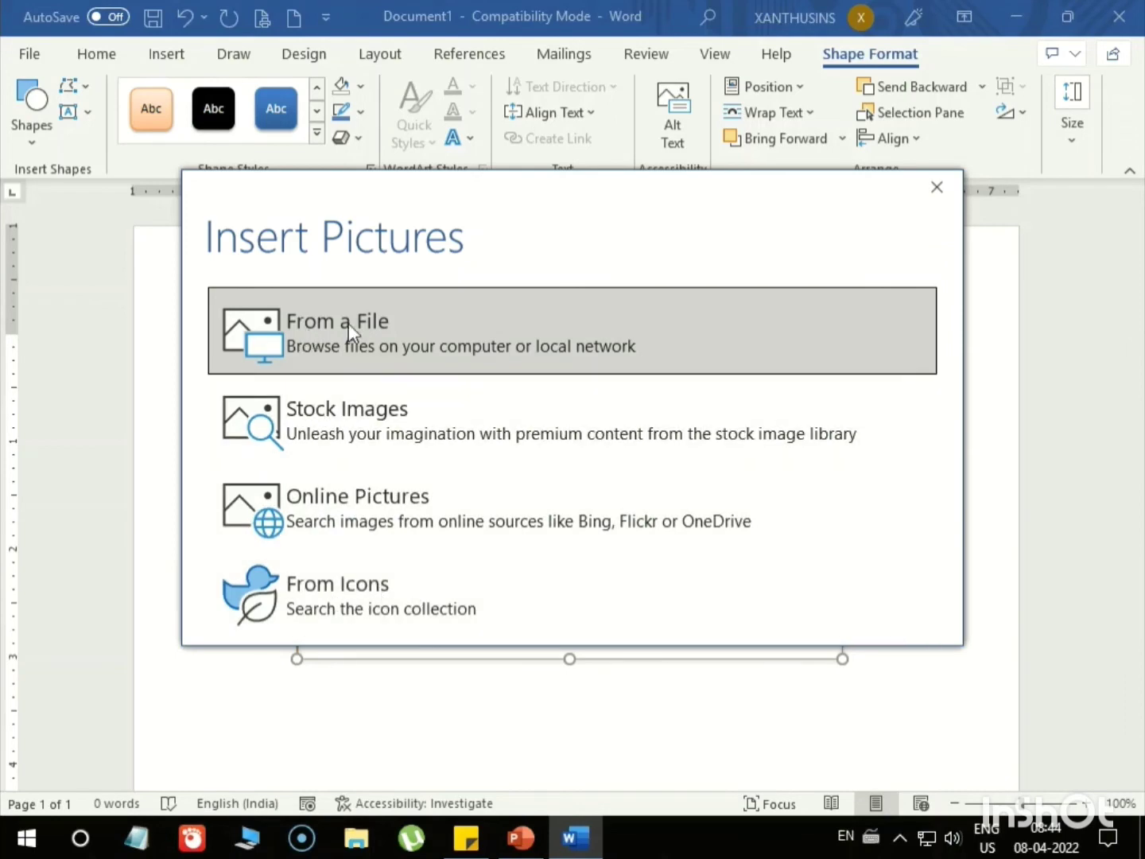
click(455, 321)
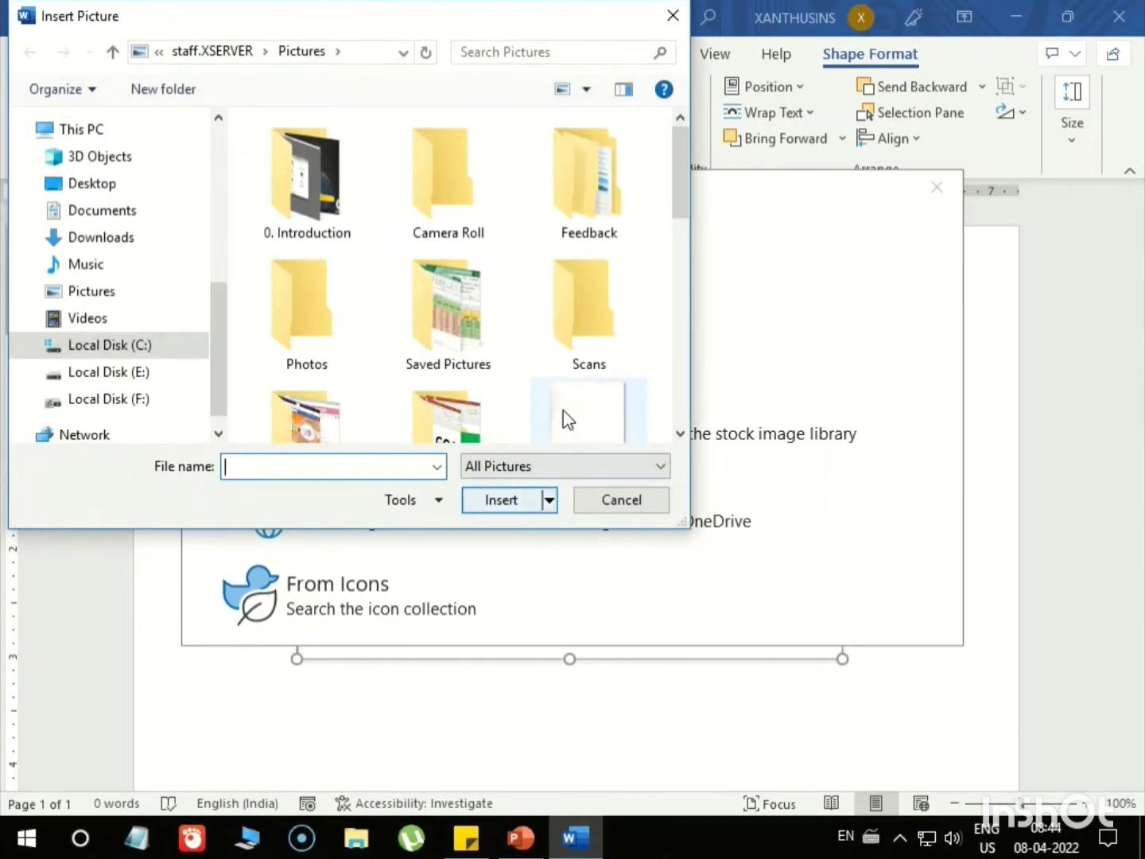
drag(678, 156, 650, 270)
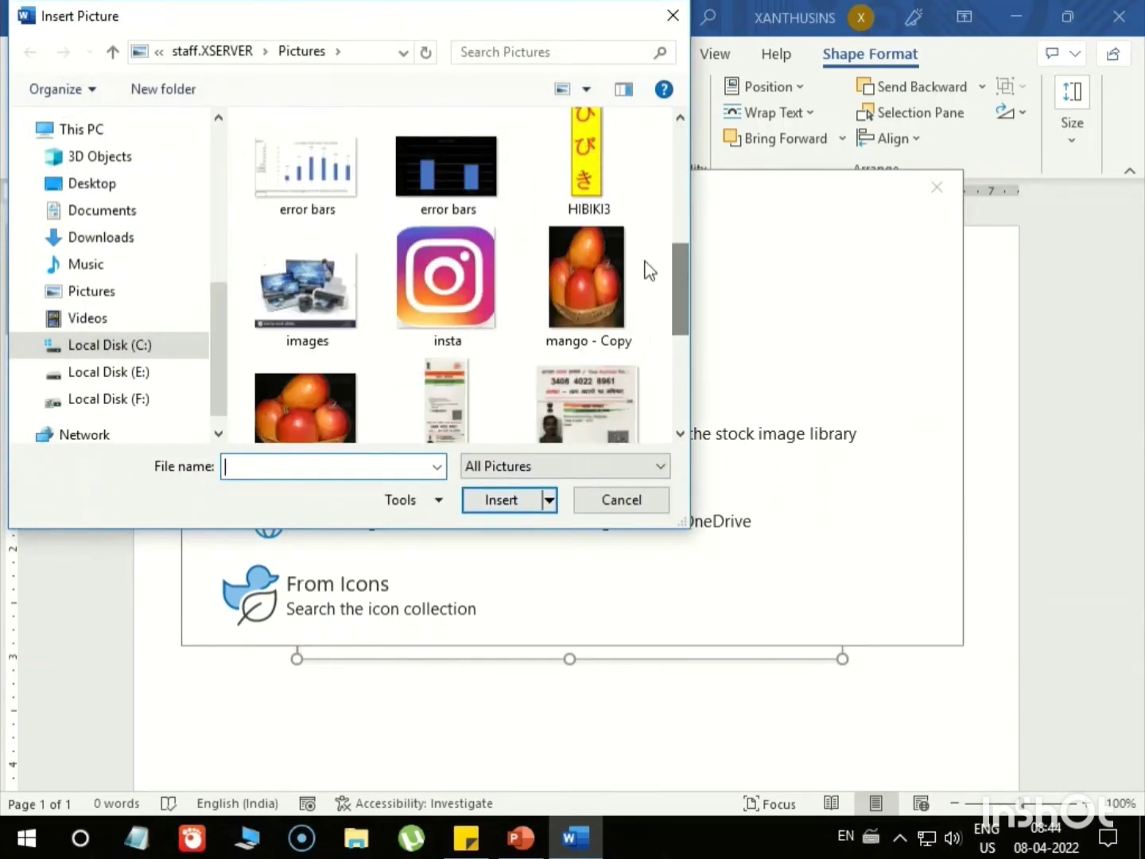
click(446, 280)
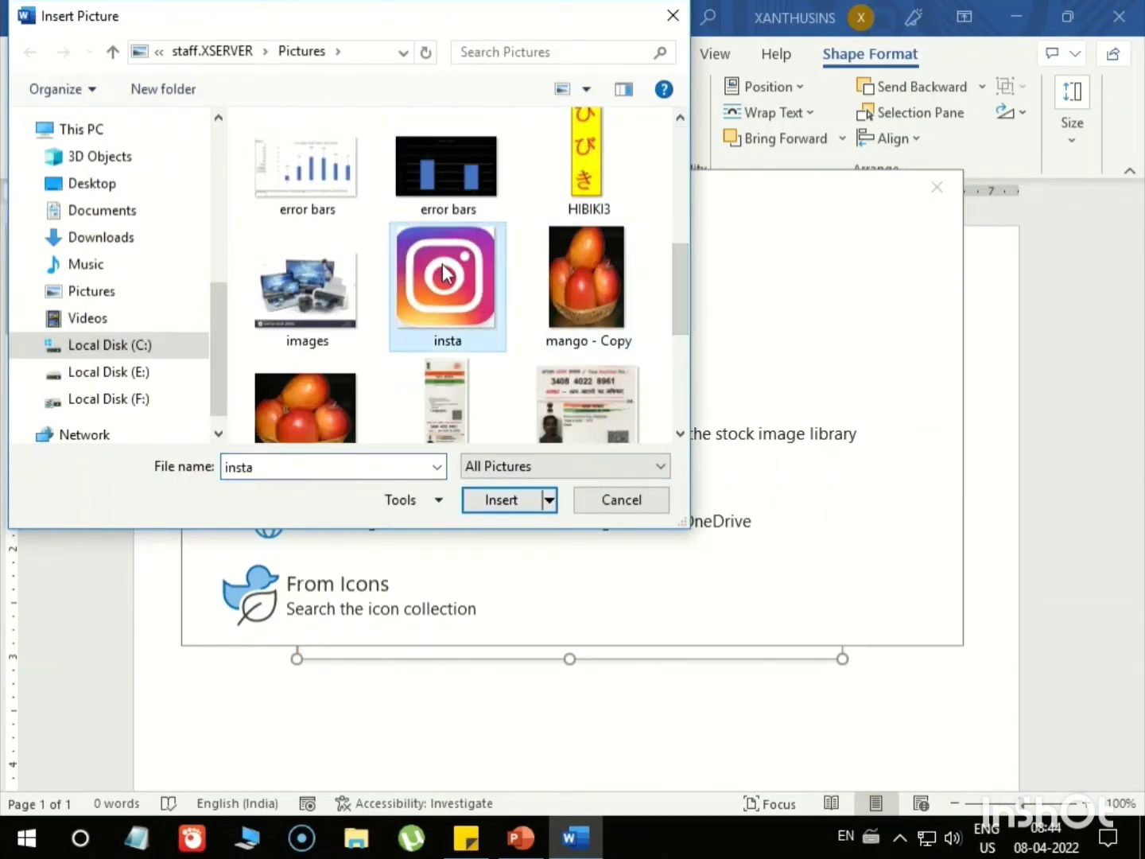
click(506, 502)
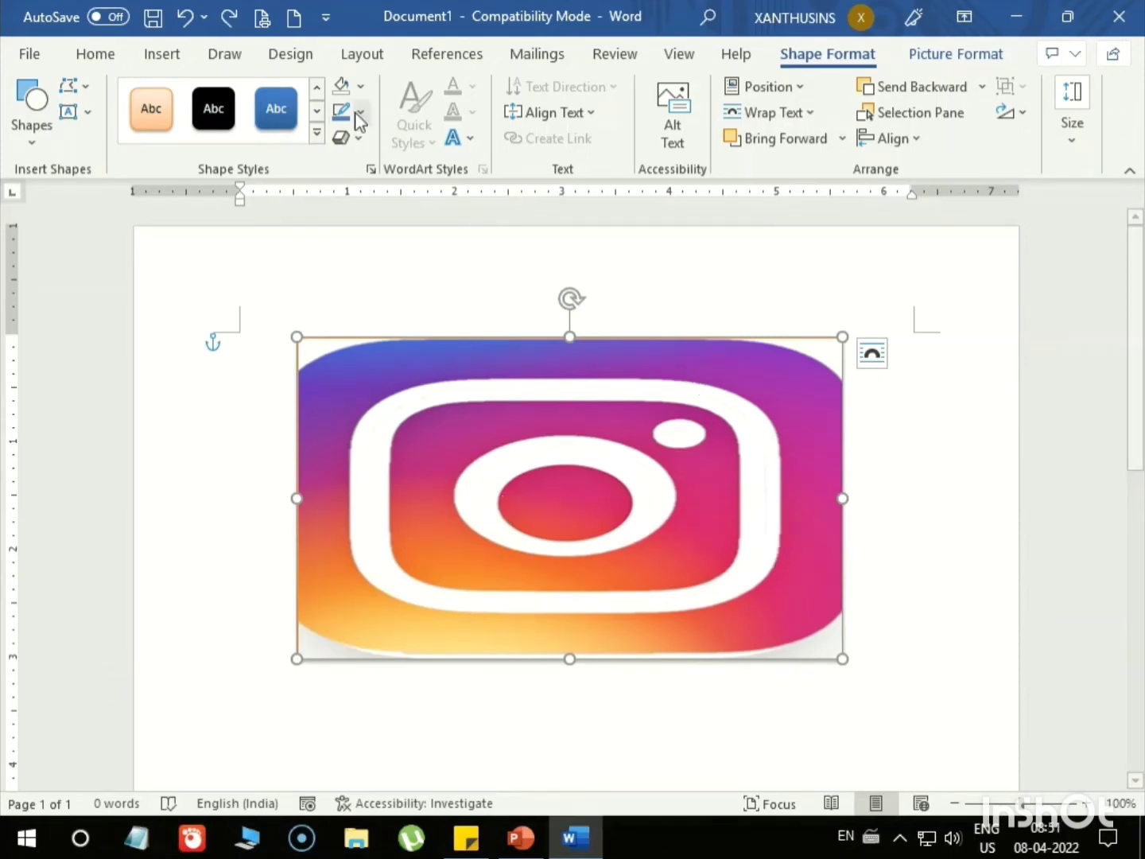
Step: Fill the rectangle with the blue Dark Variations gradient that is darkest at its center
click(363, 84)
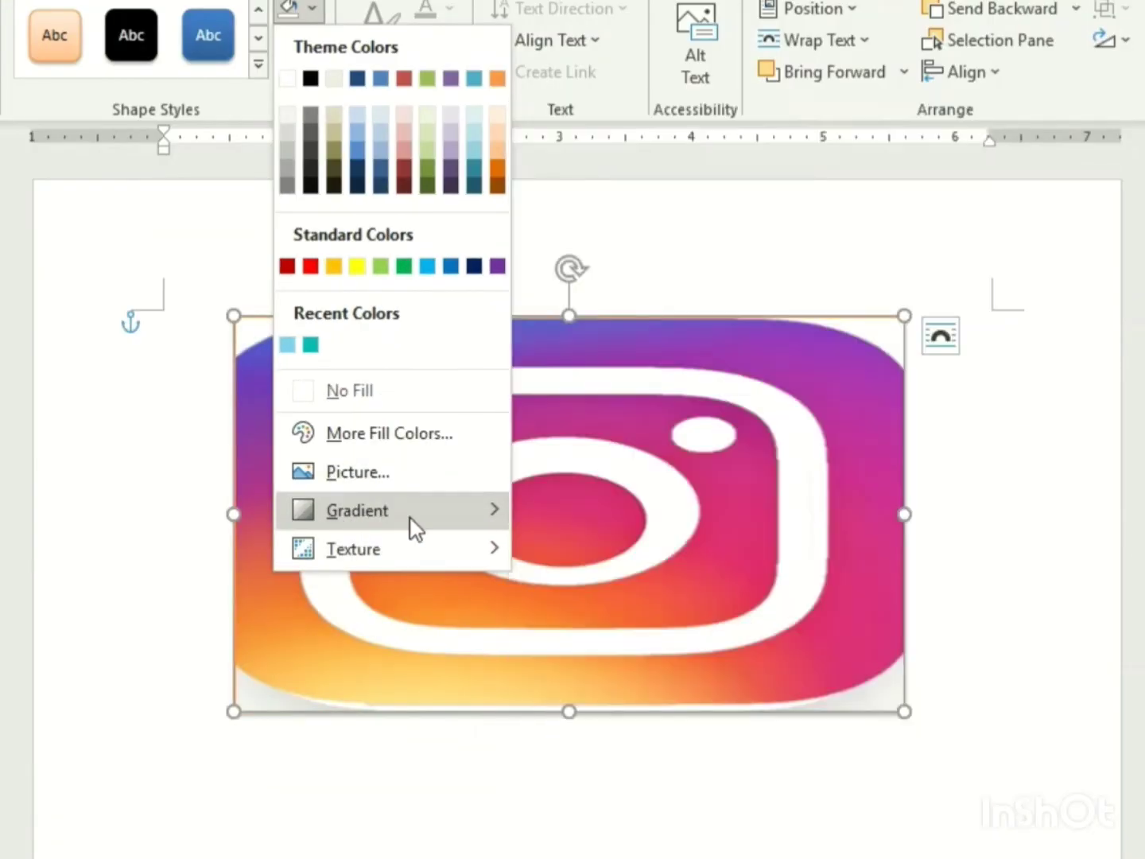
mouse_move(433, 529)
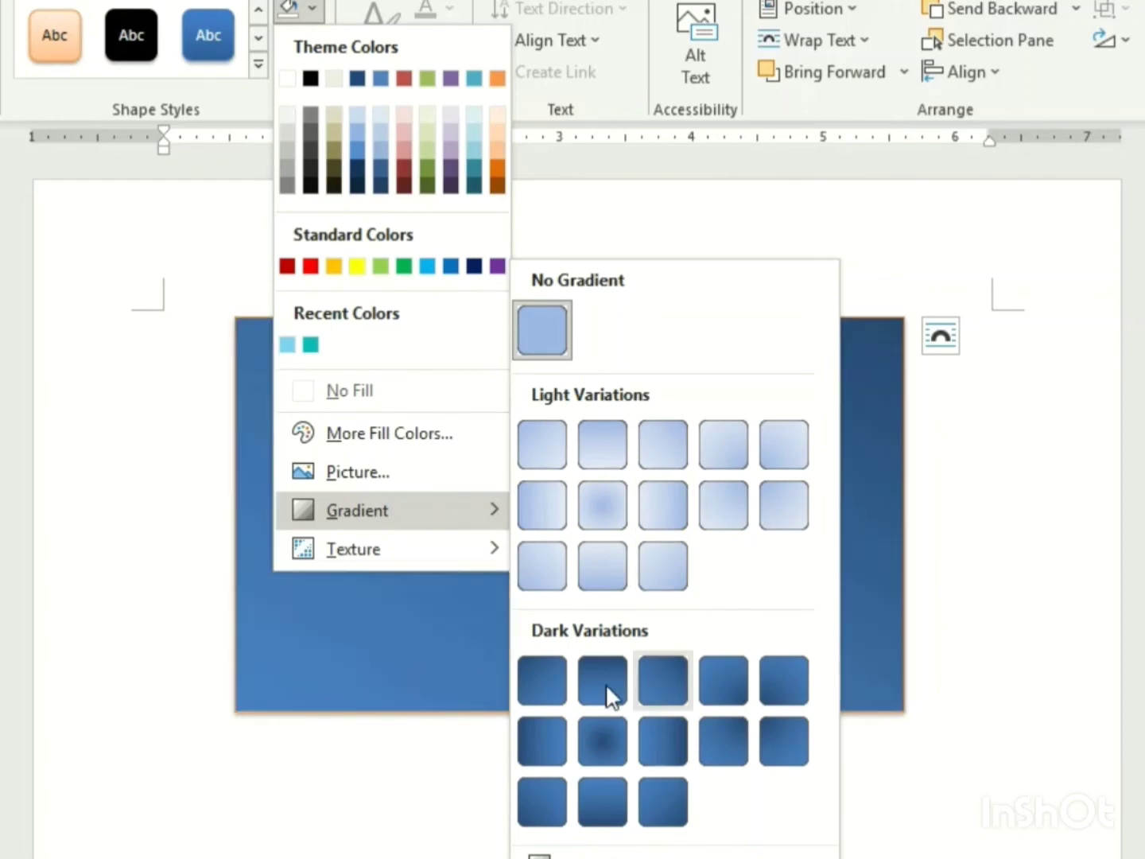
click(602, 740)
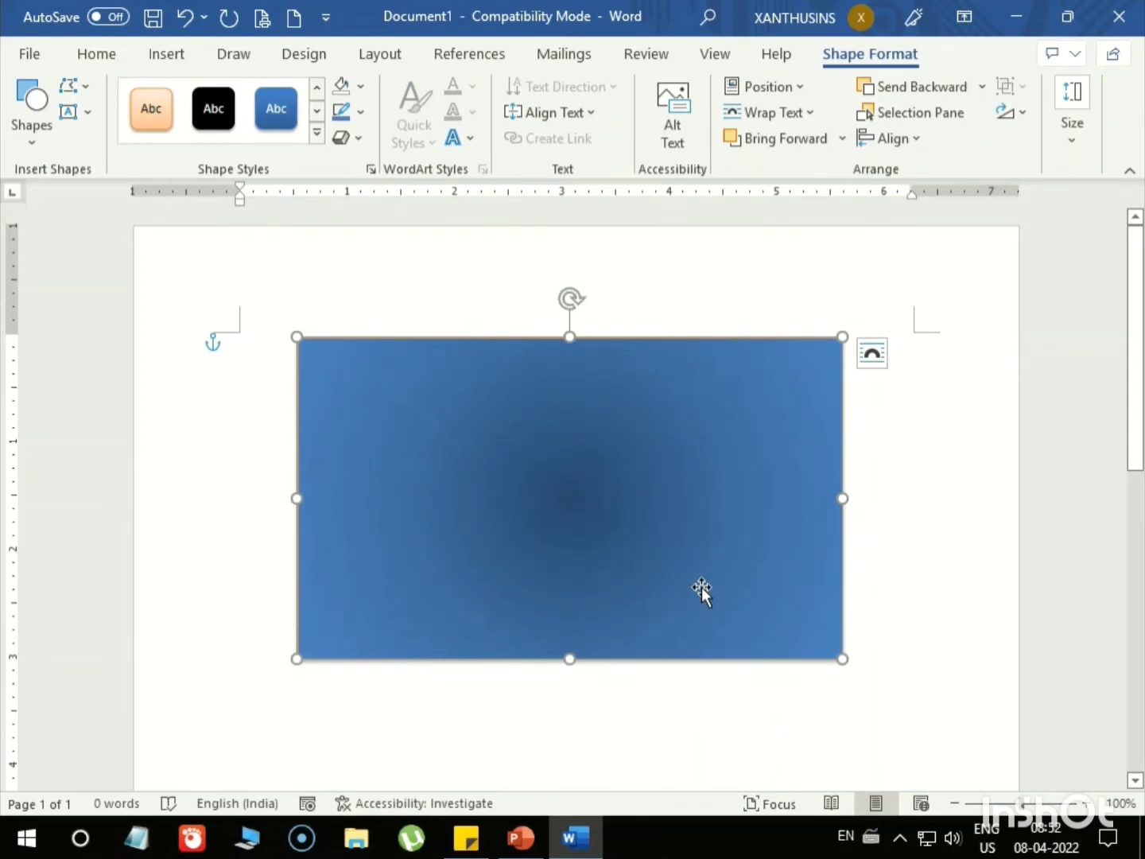
Step: Fill the rectangle with the beige fish fossil texture
click(364, 85)
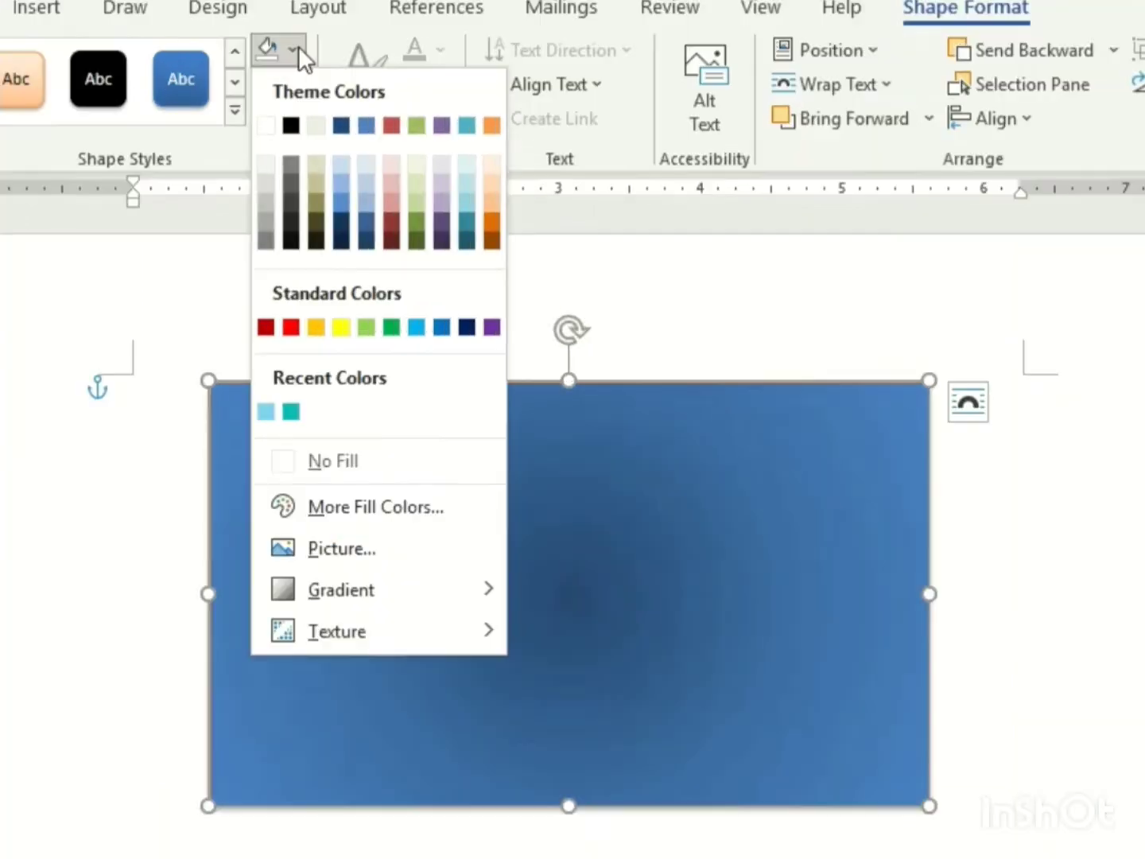
mouse_move(340, 630)
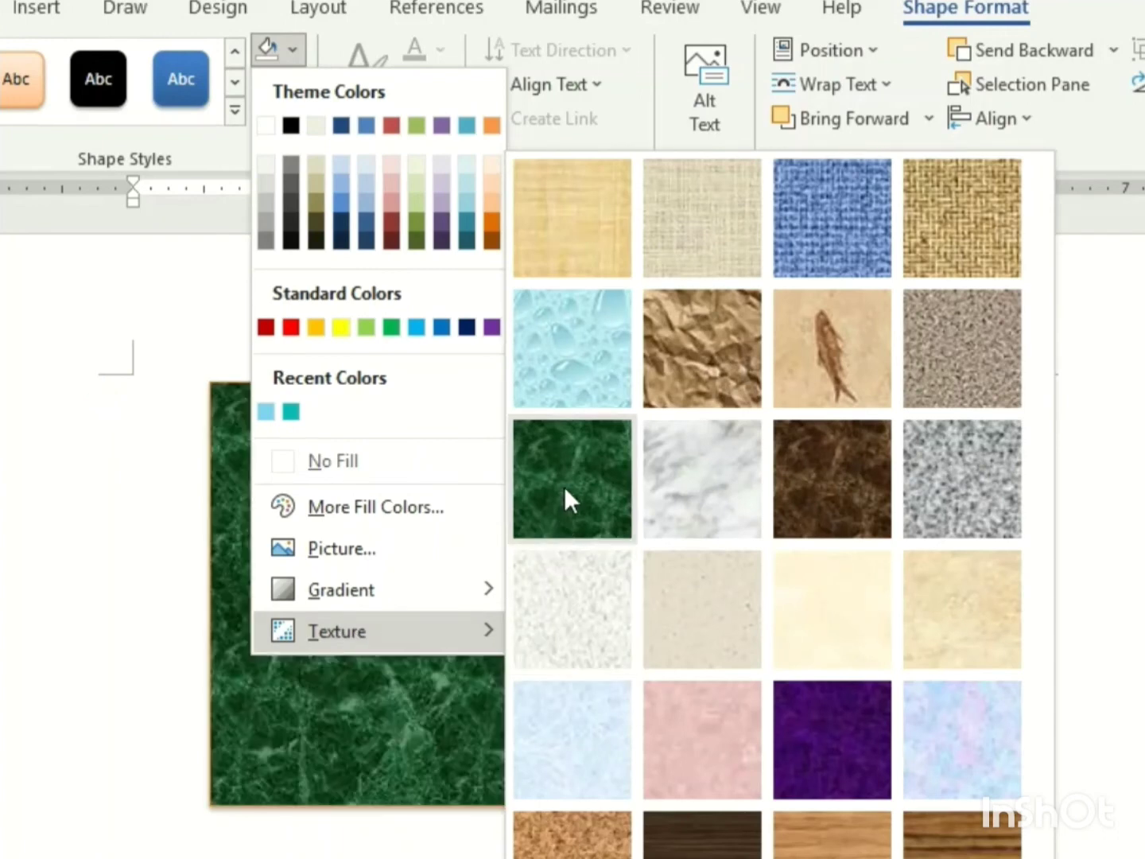
click(828, 342)
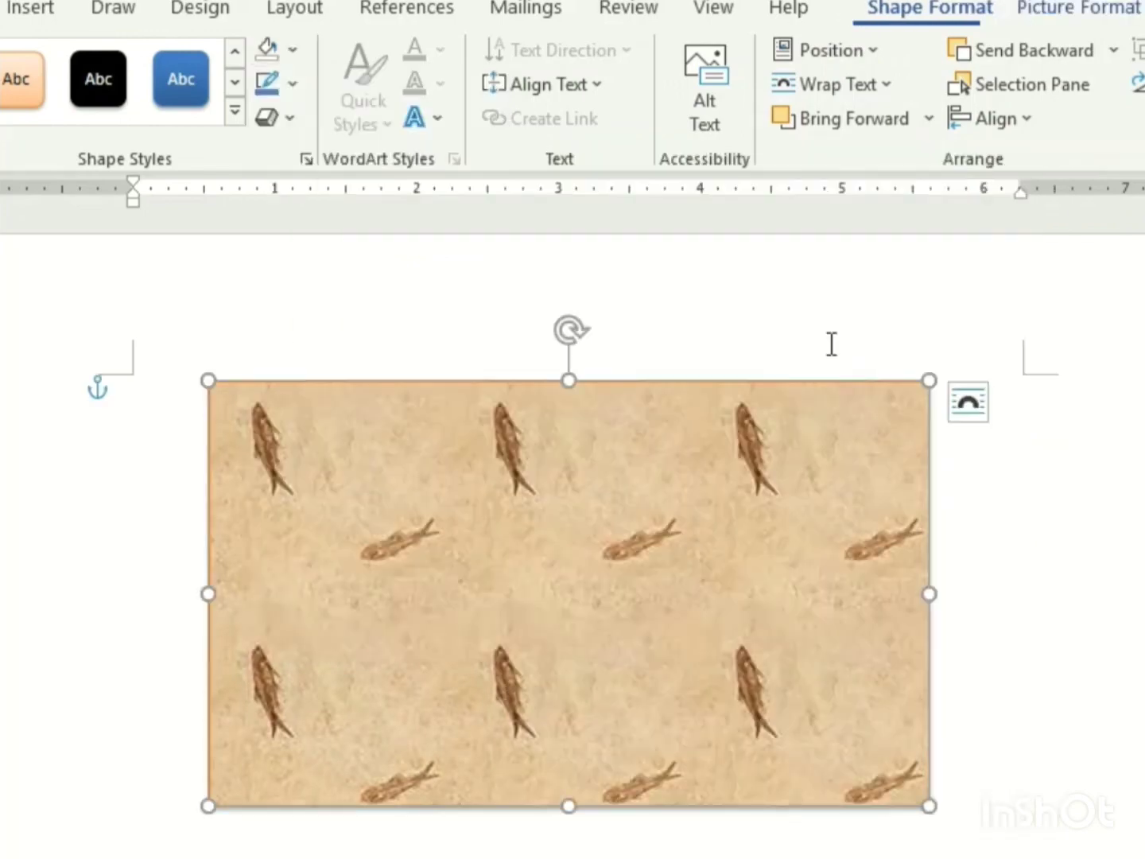